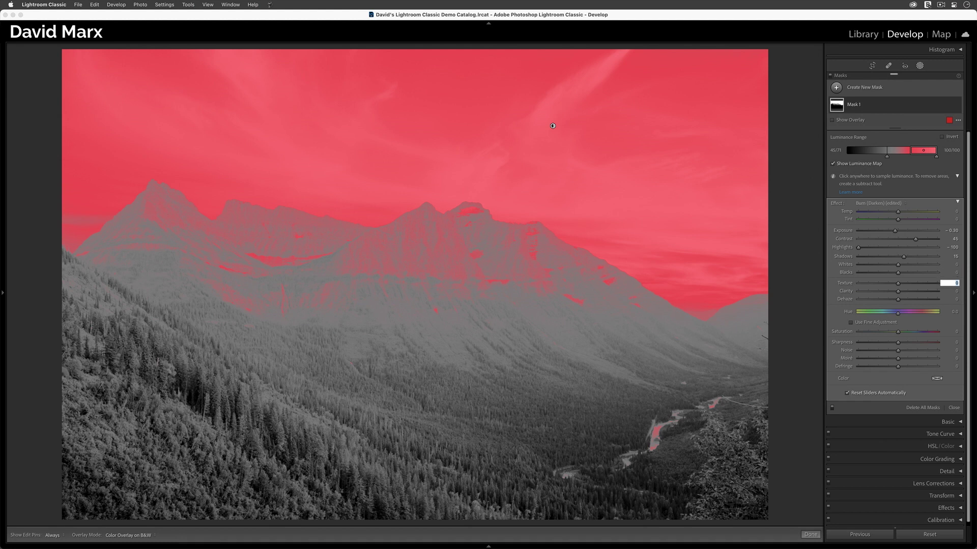
- Set the sky mask's Dehaze to 10, hide its luminance map and toggle the mask's visibility to compare
text(10)
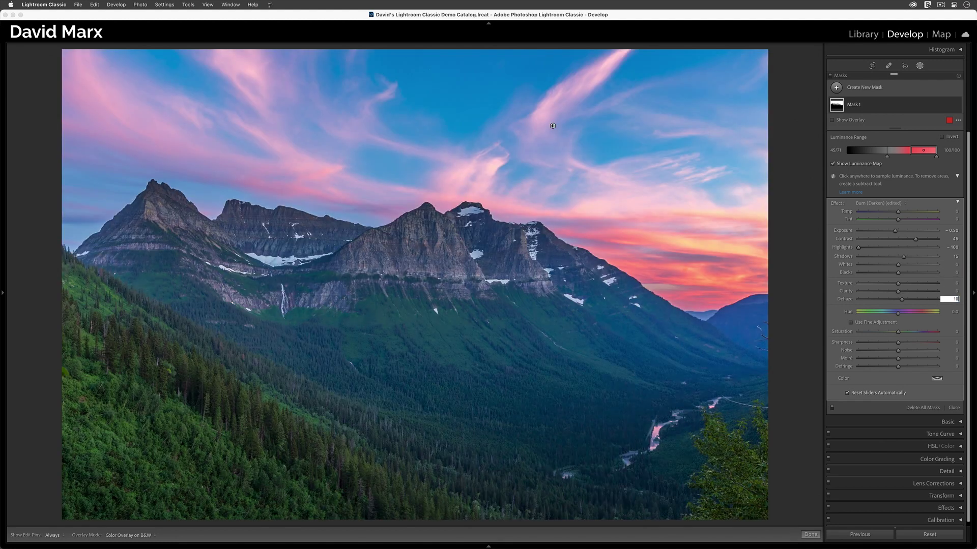
click(841, 162)
click(957, 106)
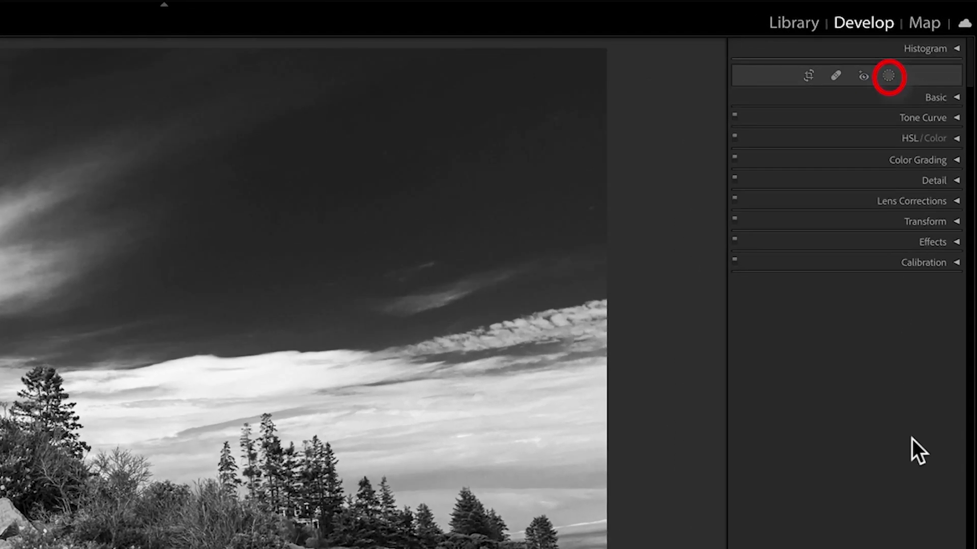
- Create a Luminance Range mask on the lighthouse photo by sampling the dark sky, and show its luminance map
click(887, 76)
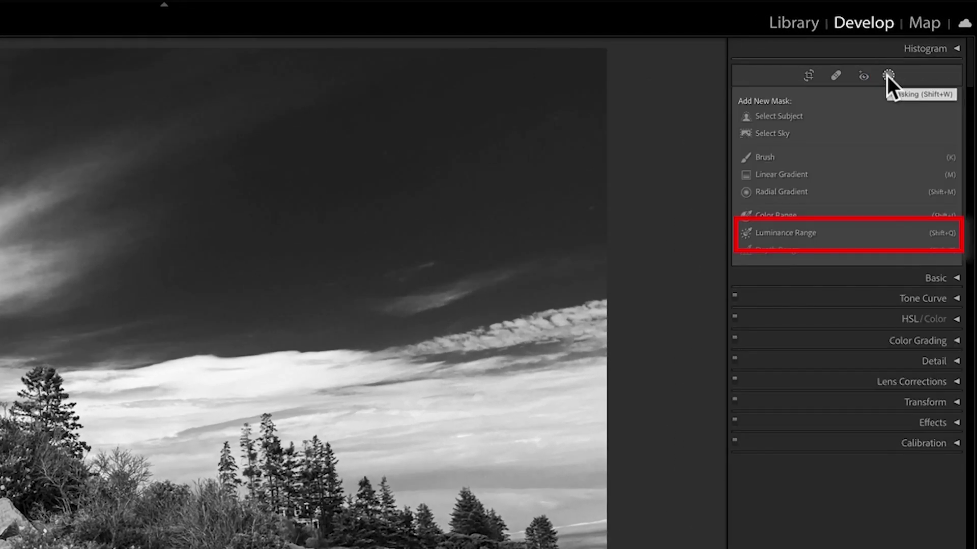
click(850, 230)
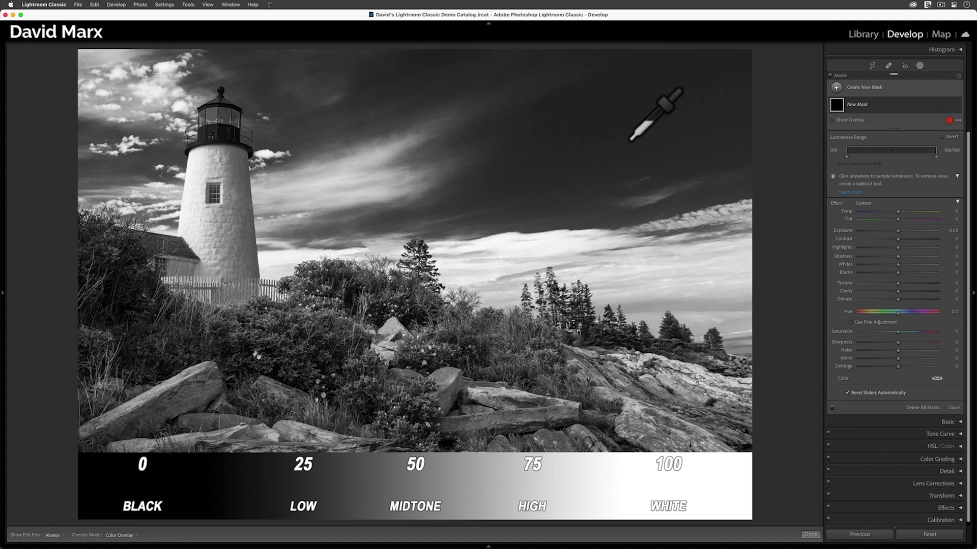
click(626, 113)
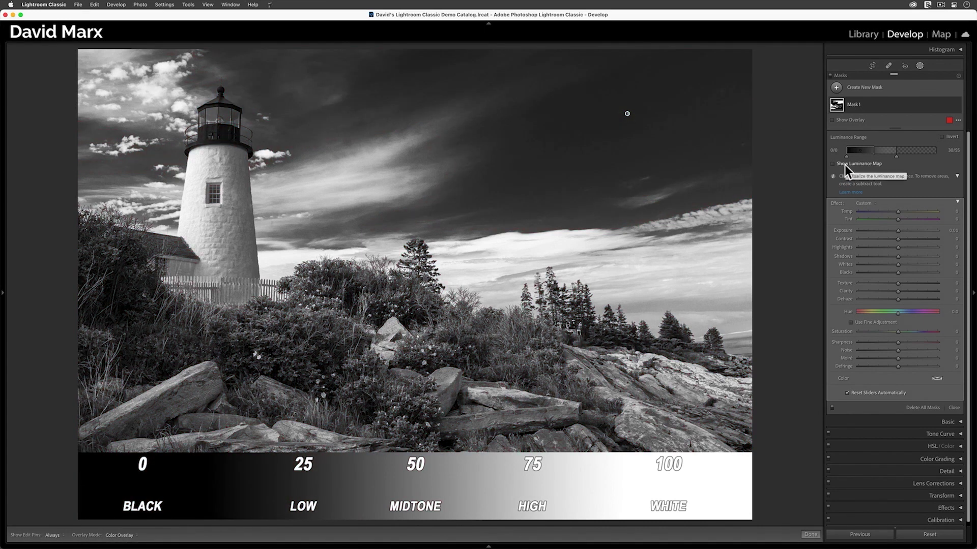
click(844, 165)
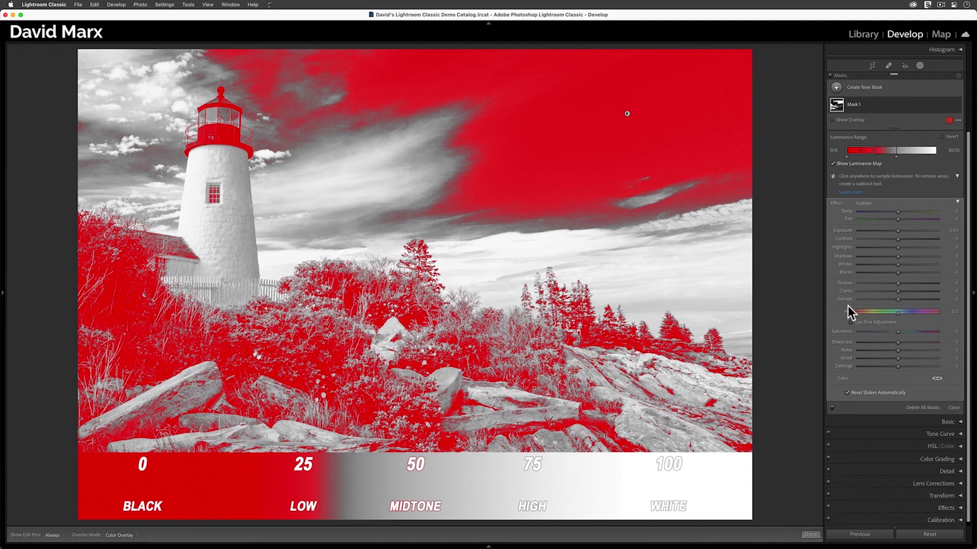
- Hide the luminance map and set the mask's Shadows to -100
click(847, 162)
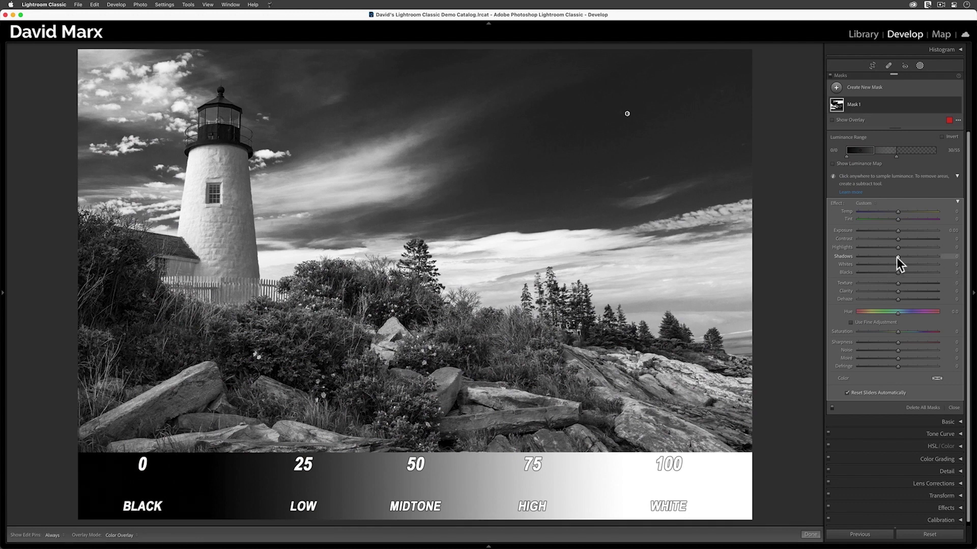
drag(896, 257, 835, 264)
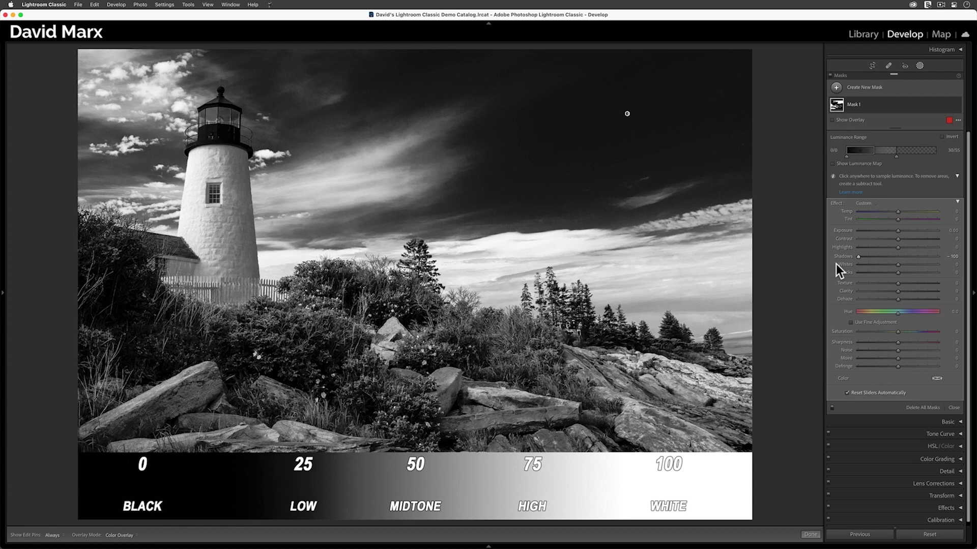
- Show the luminance map and change the mask's luminance range to 11/14 at the dark end and 94/100 at the bright end
click(863, 164)
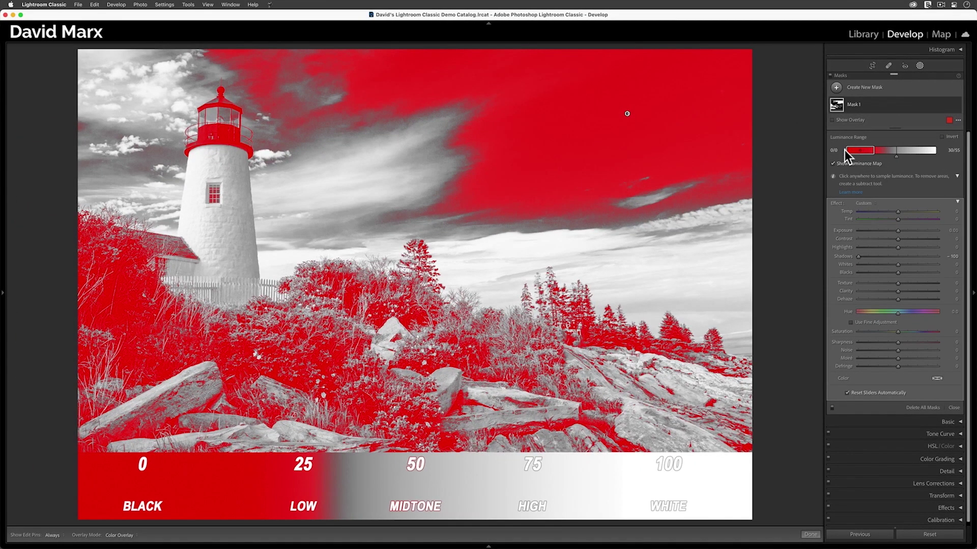
drag(846, 149, 850, 149)
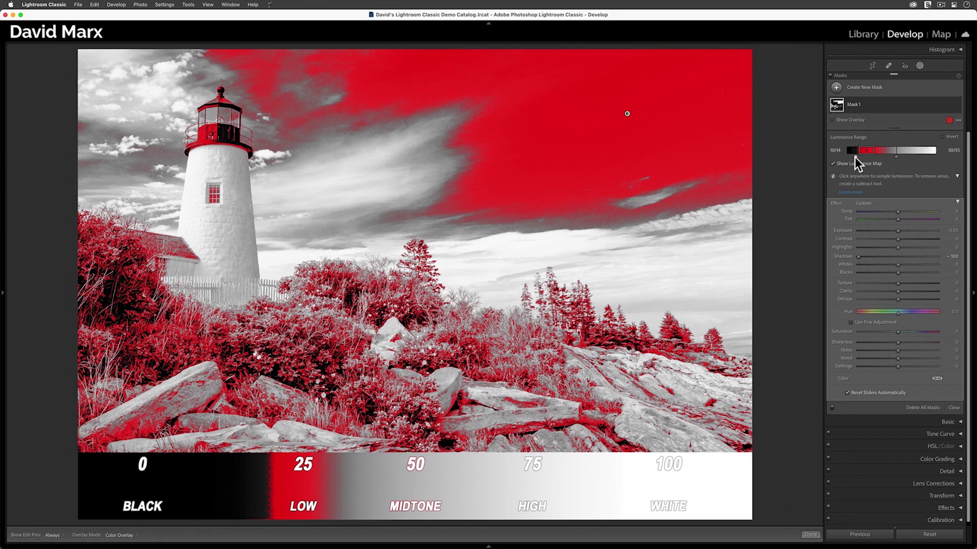
mouse_move(854, 158)
mouse_down()
mouse_move(828, 155)
mouse_move(856, 157)
mouse_up()
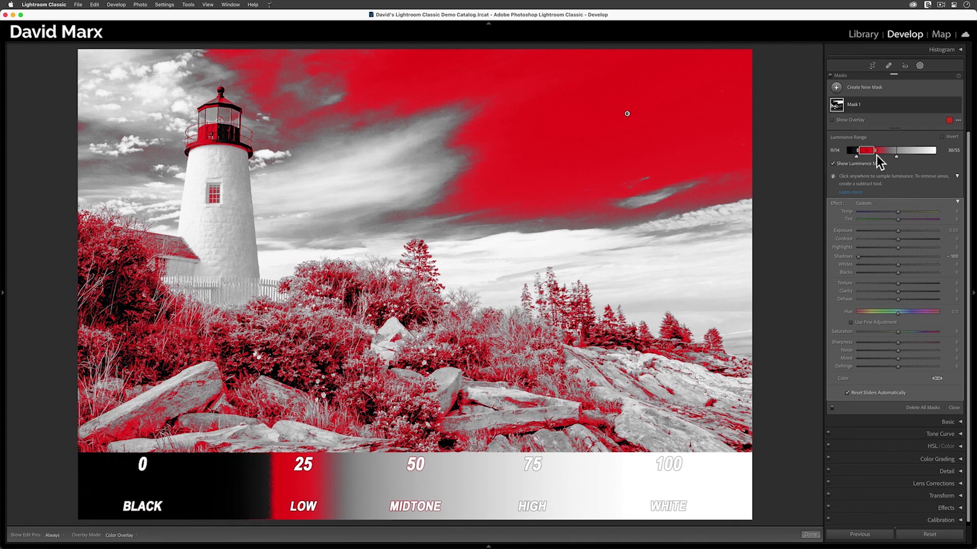
drag(895, 158, 950, 155)
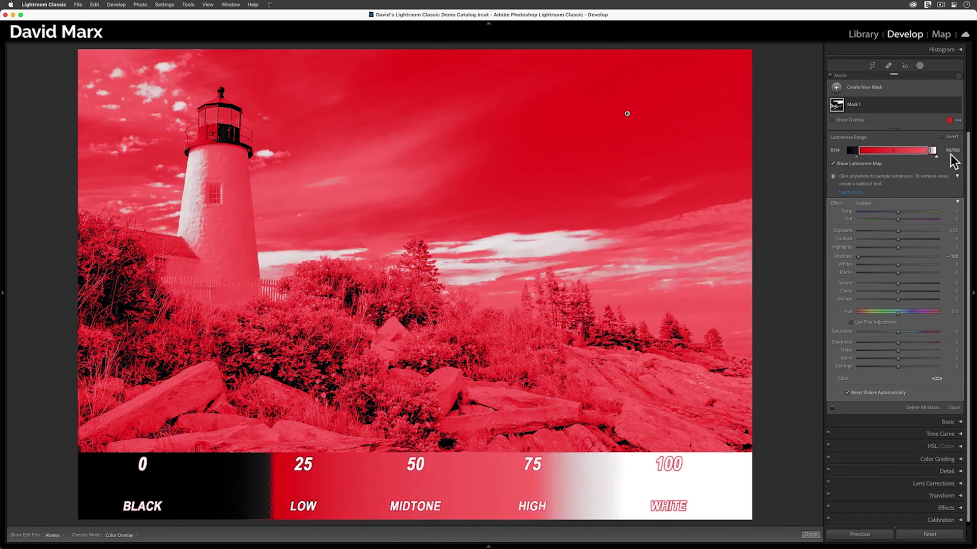
- Hide the luminance map and switch Mask 1 off and on to compare the lighthouse photo with and without it
click(853, 163)
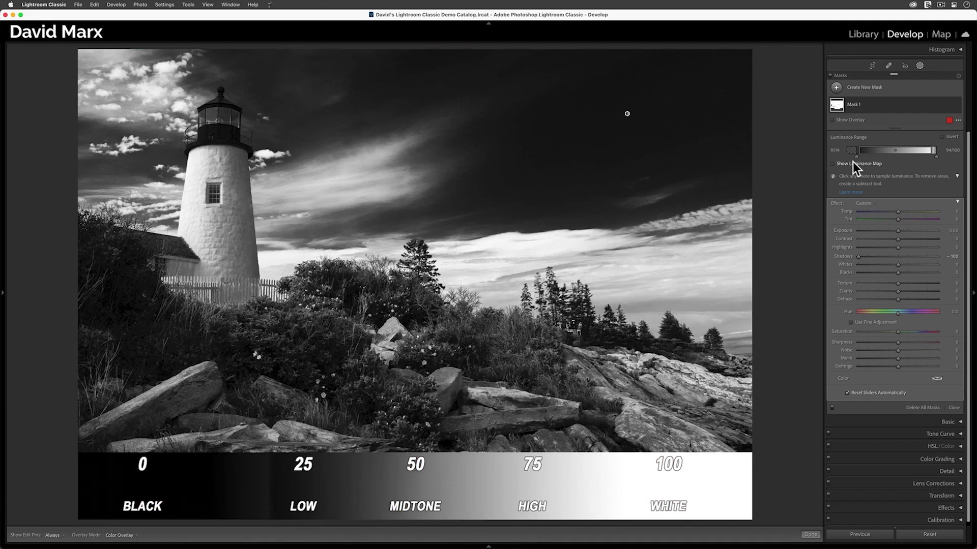
mouse_move(849, 104)
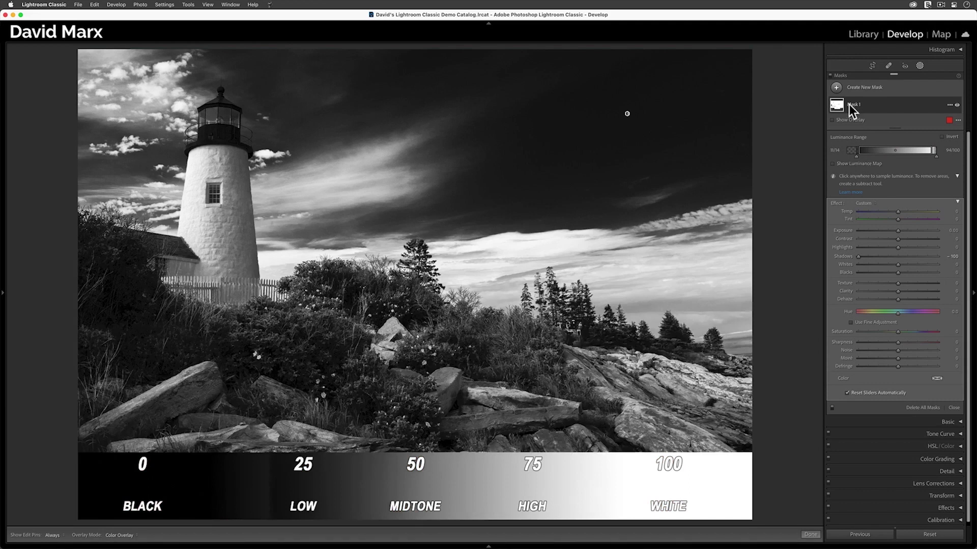
click(955, 105)
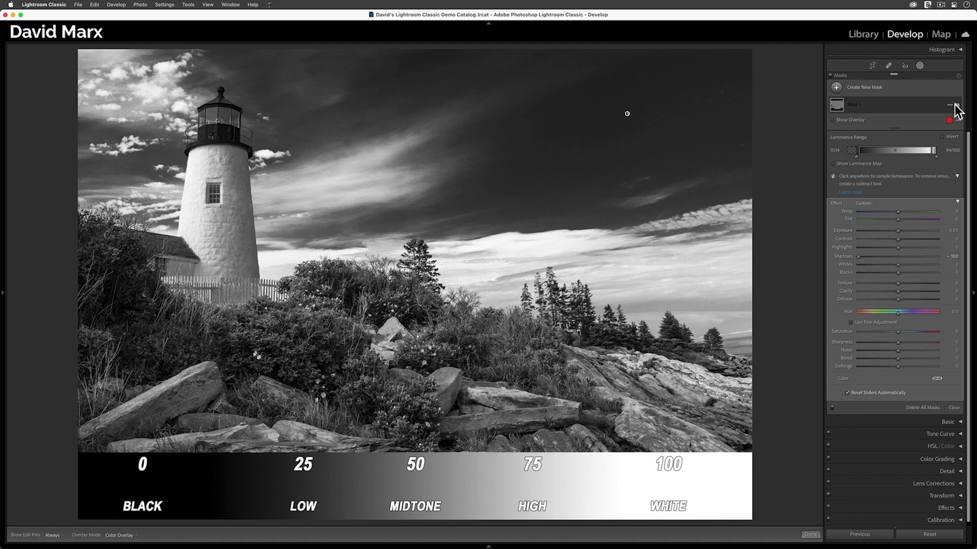
click(956, 106)
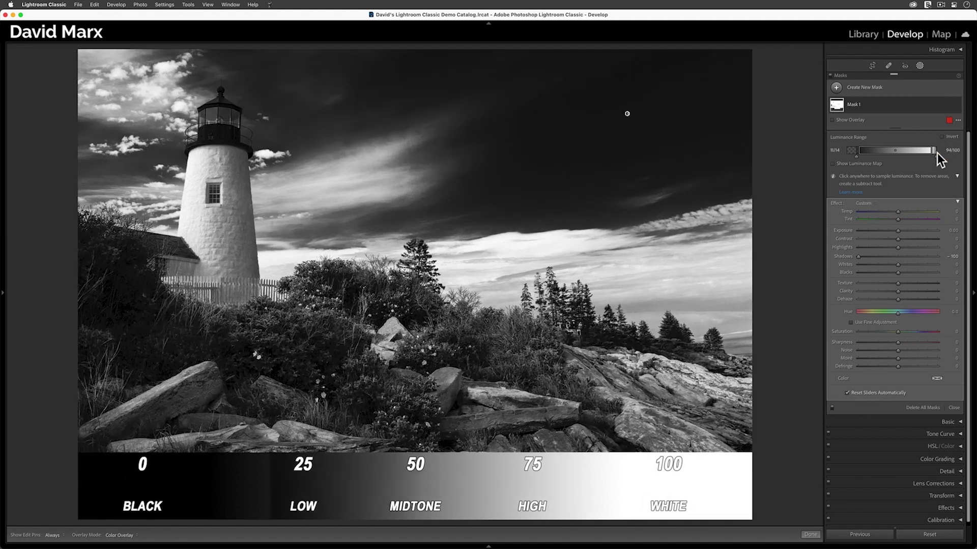
- Narrow the bright end of the mask's luminance range to 24/26 and show the mask overlay
drag(933, 155, 873, 148)
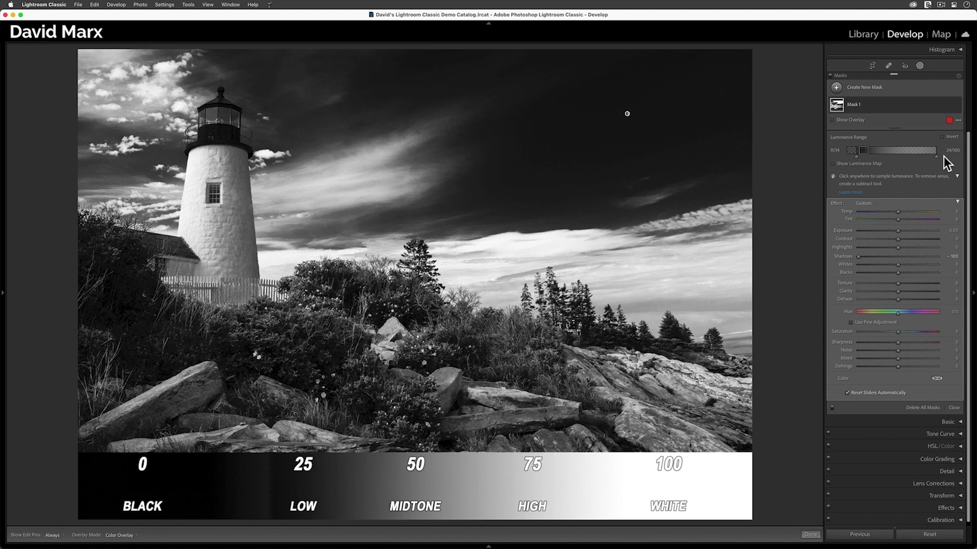
drag(932, 154, 869, 154)
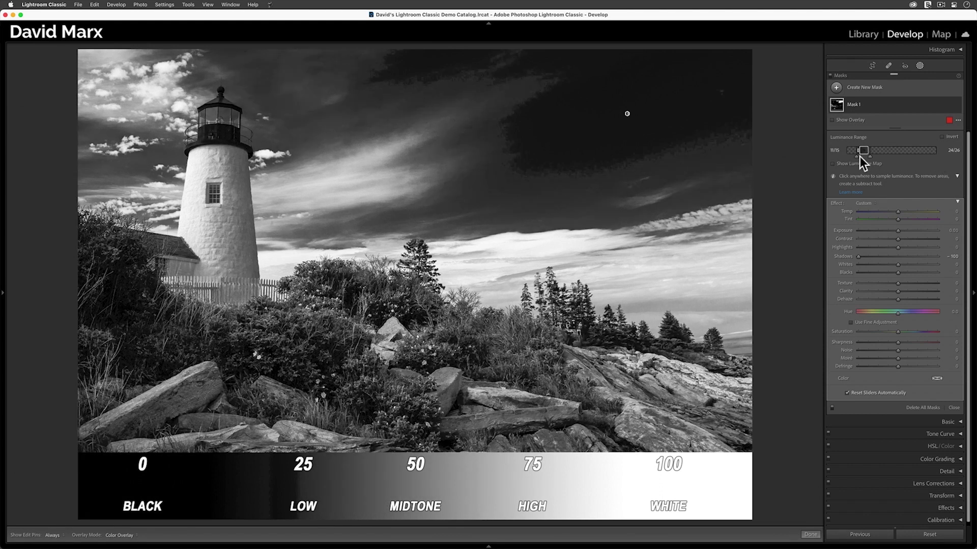
click(834, 118)
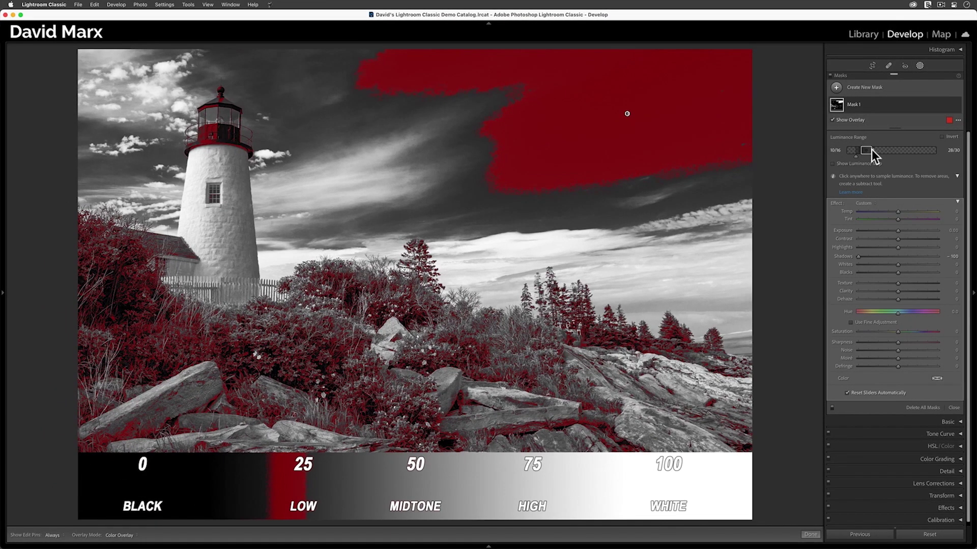
- Shift the mask's selected luminance range into the highlights, up to 100/100, and try the Shadows adjustment at -100
drag(871, 150, 873, 150)
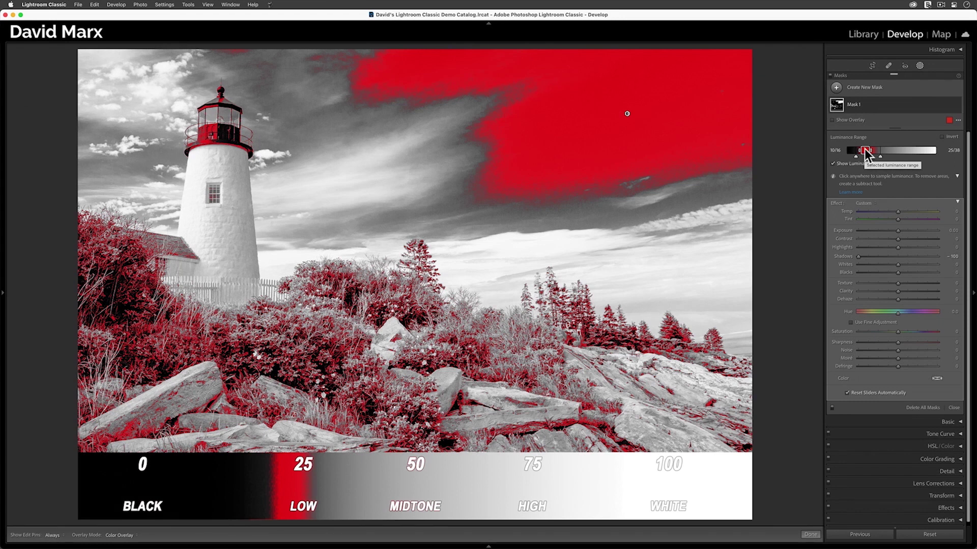
drag(866, 154, 939, 153)
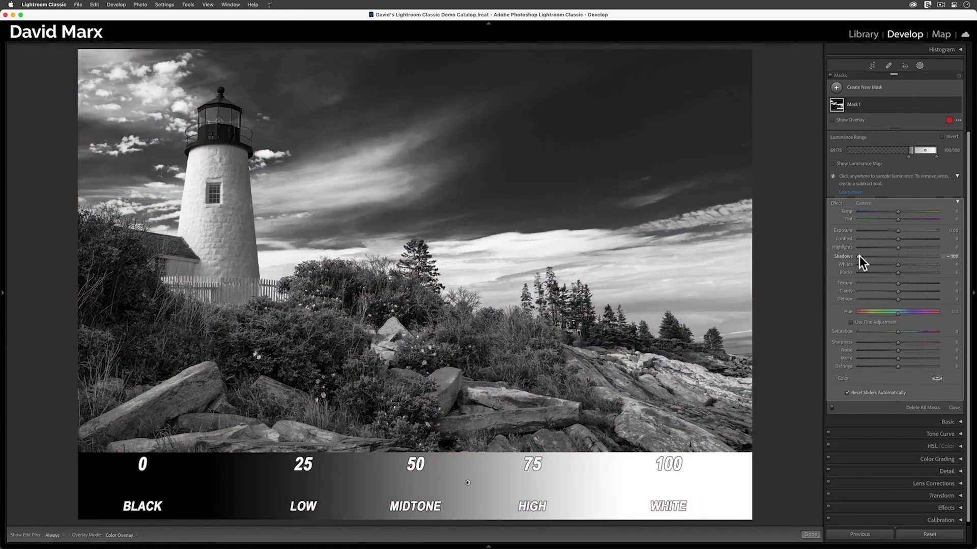
drag(859, 255, 834, 261)
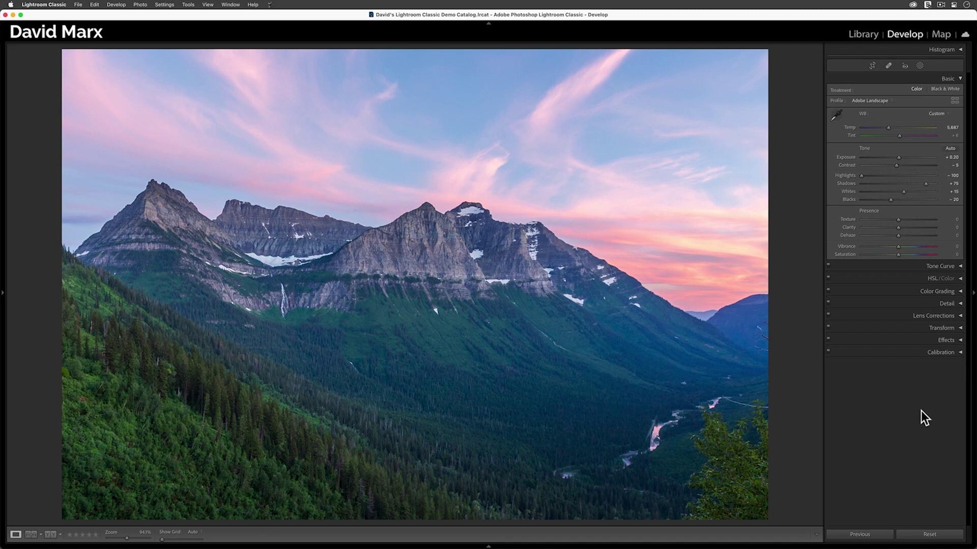
- Collapse the Basic adjustments and preview the mountain photo in black and white before returning it to color
click(946, 77)
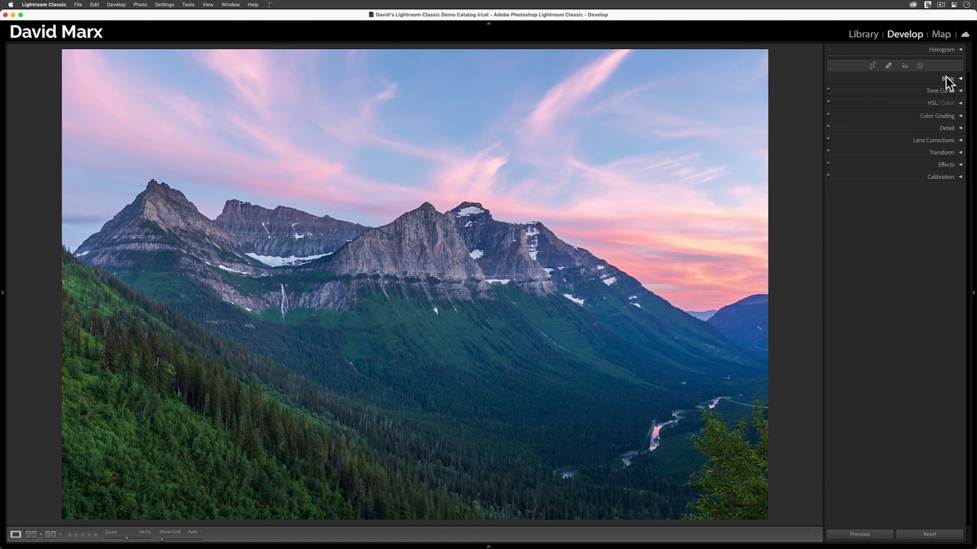
key(v)
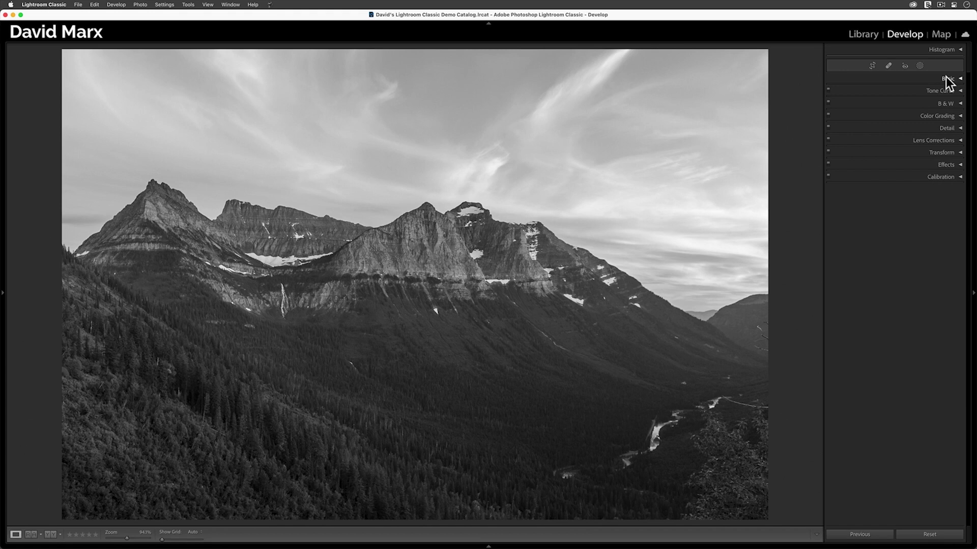
key(v)
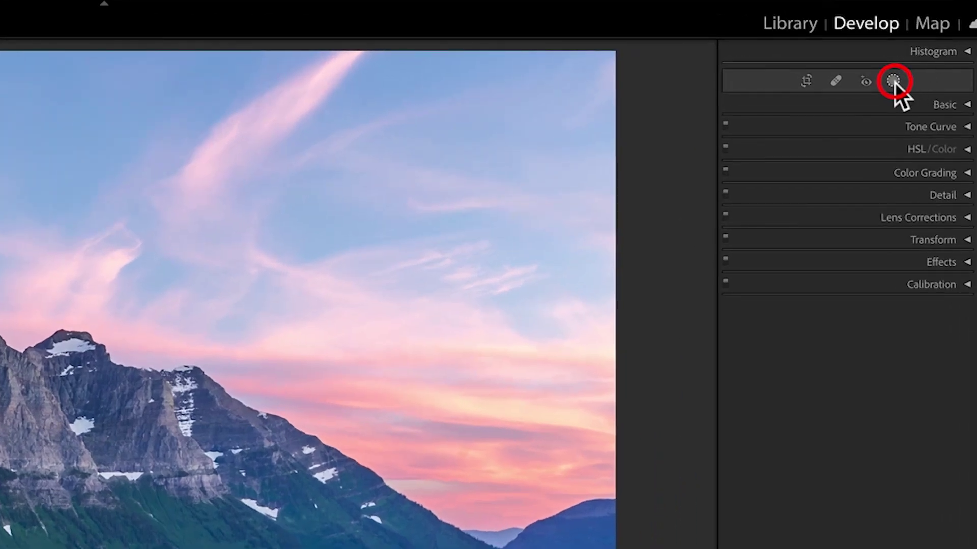
- Create a Luminance Range mask on the mountain photo by sampling an area of the pink clouds and sky
click(894, 81)
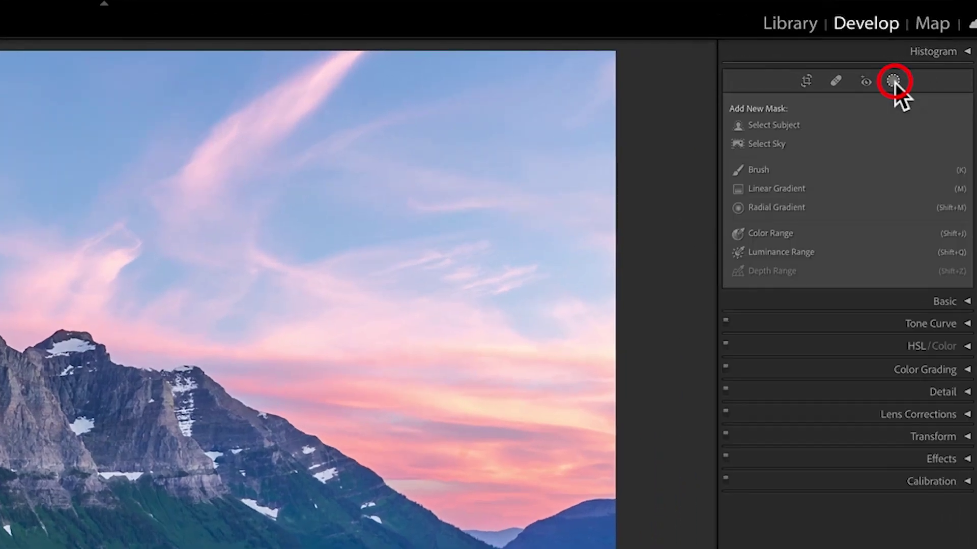
click(796, 248)
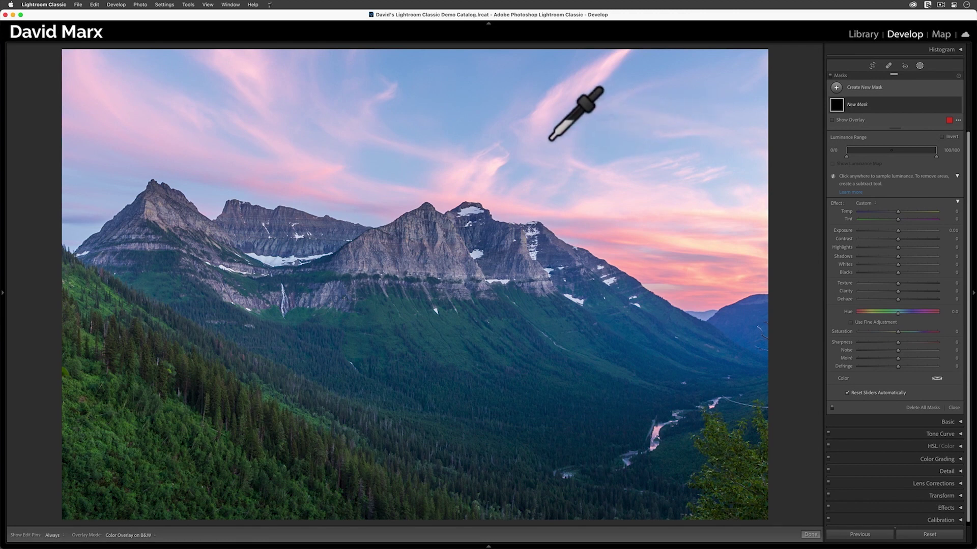
drag(534, 106, 569, 148)
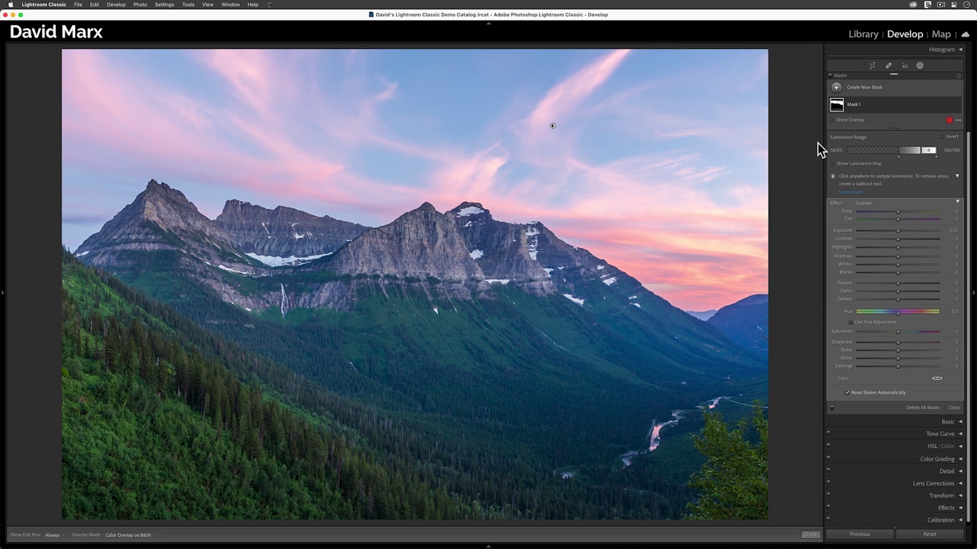
- Show the luminance map and extend the dark end of the sky mask's luminance range to 45/71
click(837, 163)
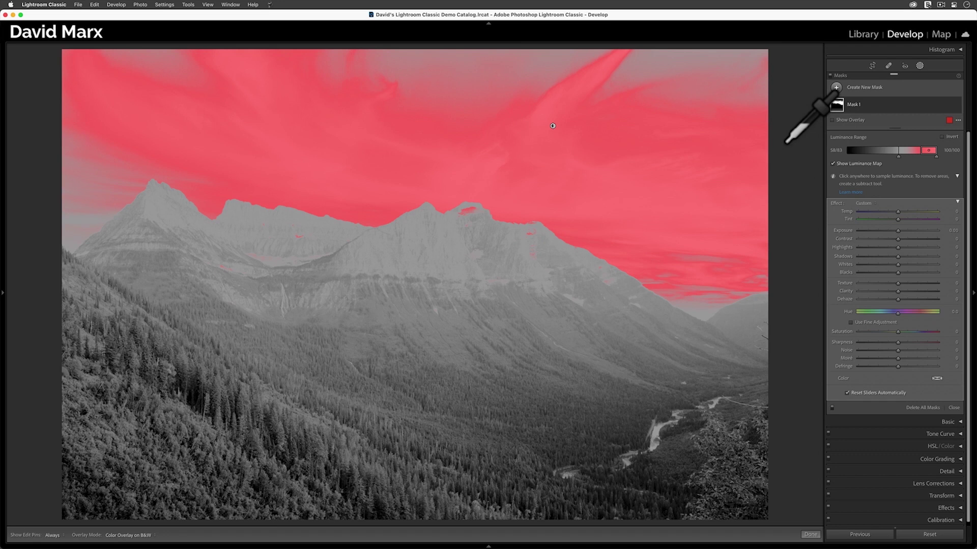
drag(918, 150, 909, 150)
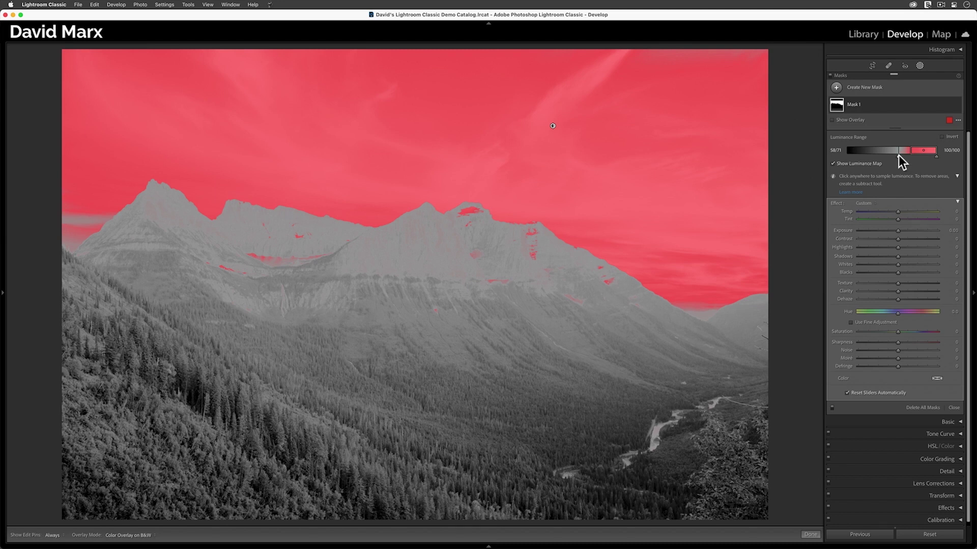
drag(898, 156, 887, 157)
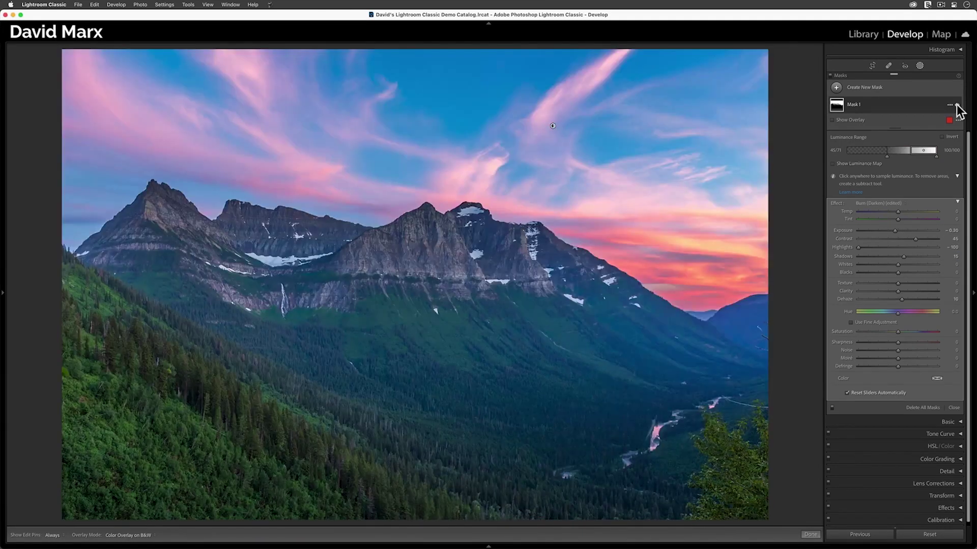
- Toggle Mask 1's visibility repeatedly to compare the sky with and without the darkening adjustments
click(957, 106)
click(957, 105)
click(956, 105)
click(957, 105)
click(956, 105)
click(957, 105)
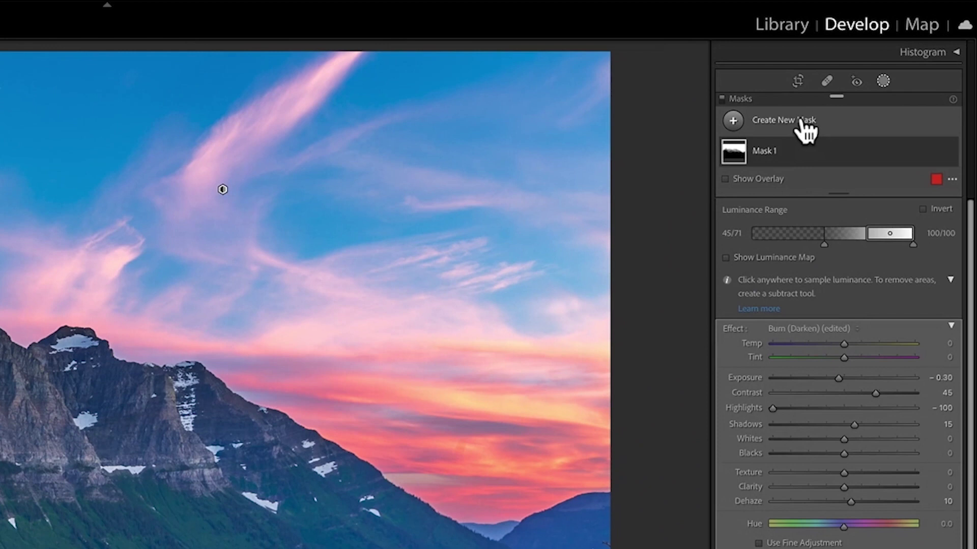
- Add a second Luminance Range mask by sampling an area of the central mountain face, and show its luminance map
click(873, 86)
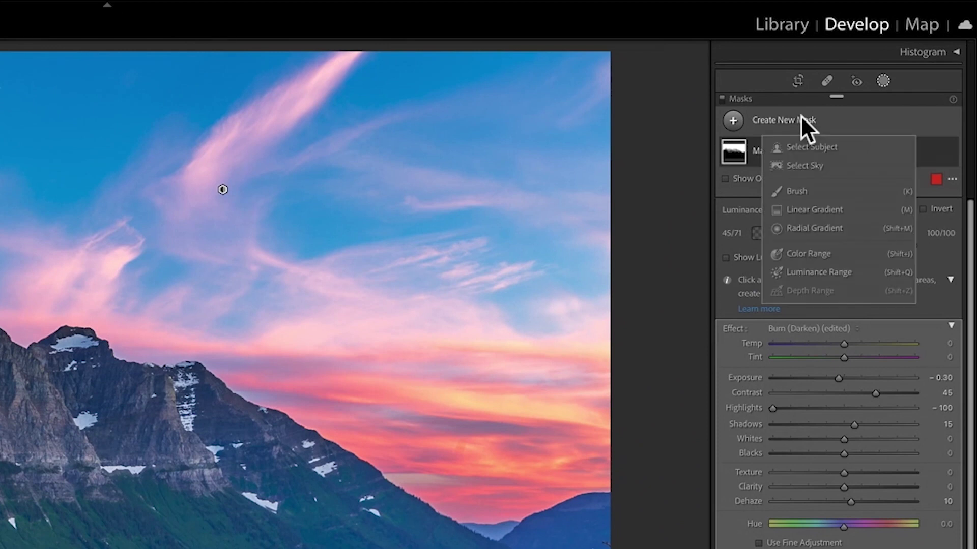
click(817, 266)
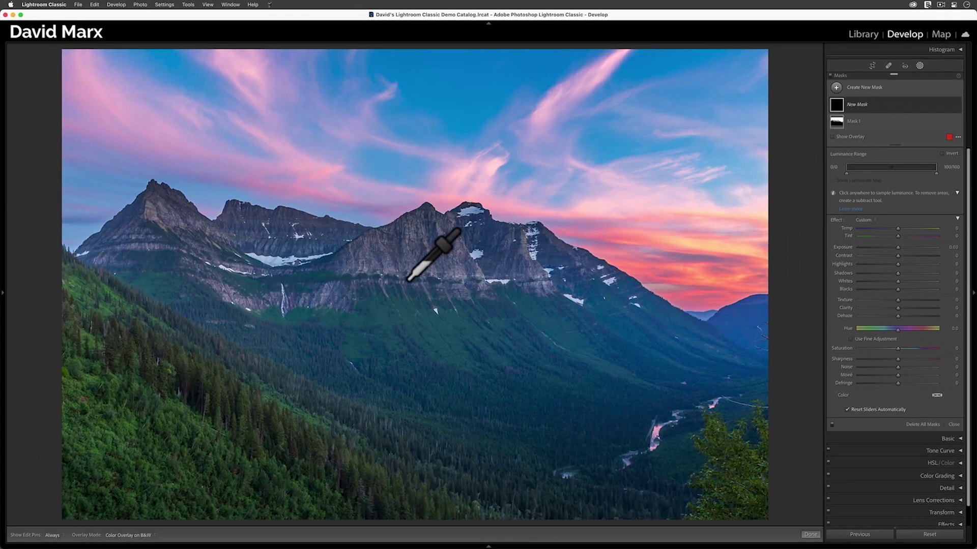
drag(390, 253, 436, 281)
click(849, 182)
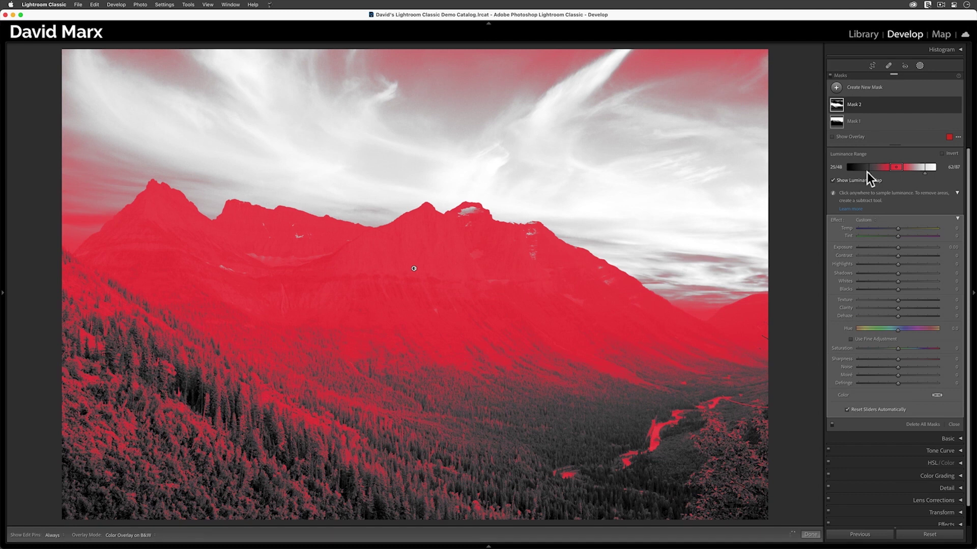
- Narrow the mountain mask's luminance range to 30/48 and 62/70, and hide the luminance map
drag(870, 173, 907, 172)
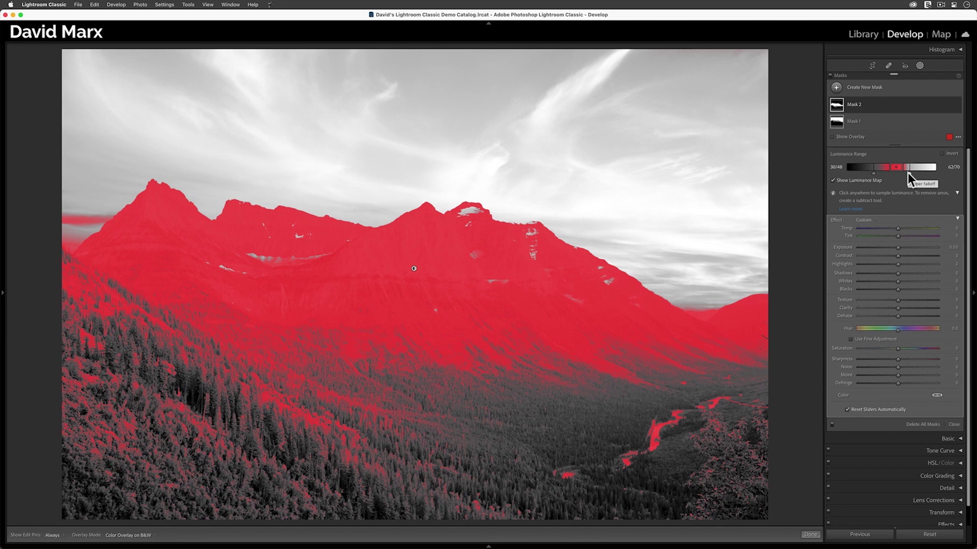
click(839, 180)
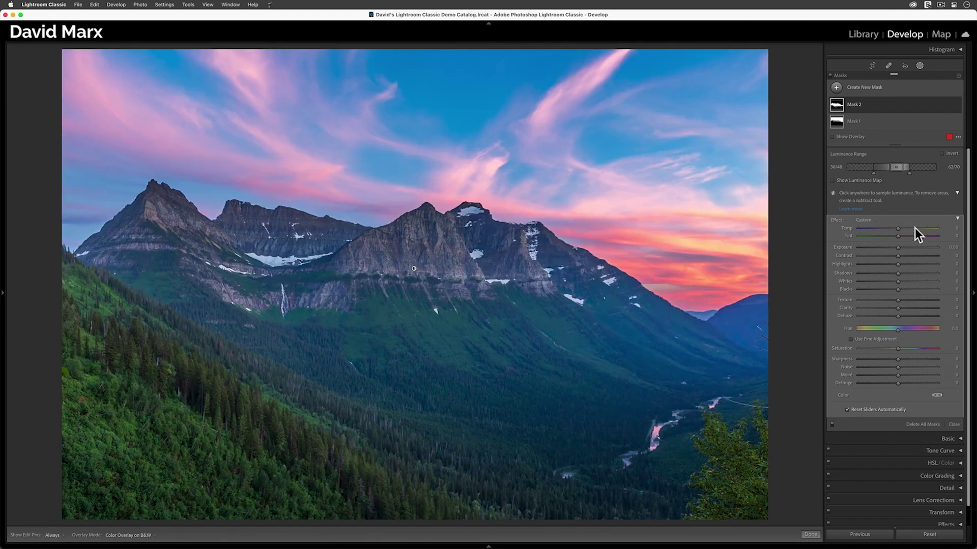
- Adjust the mountain mask with Temp 20, Contrast 15, Shadows 15, Texture 15 and Clarity 10
click(953, 228)
text(20)
key(Tab)
text(15)
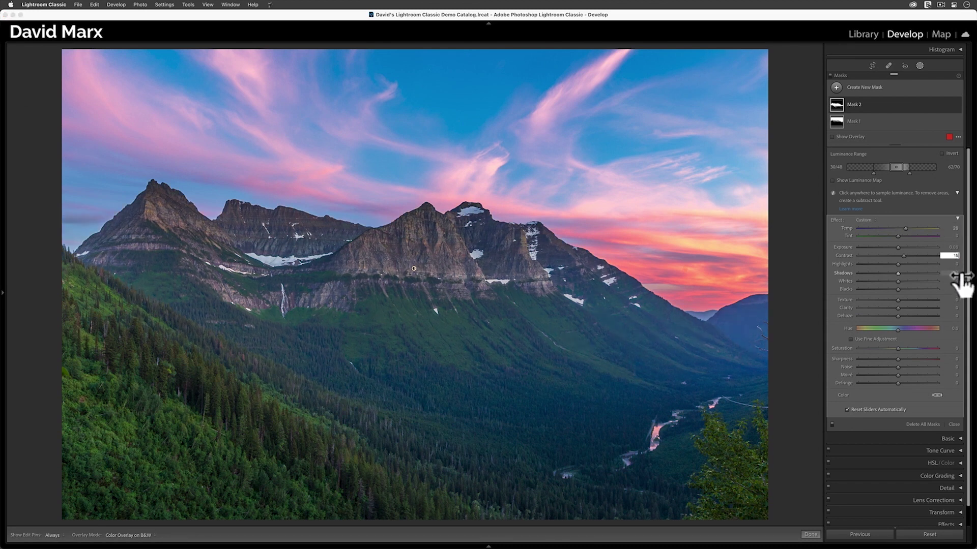
click(950, 273)
text(15)
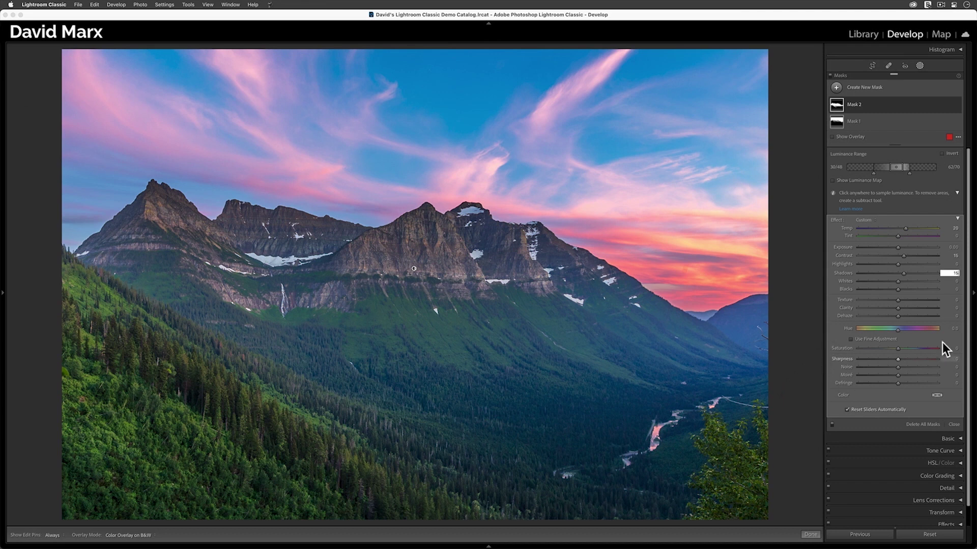
key(Tab)
key(Tab)
key(Tab)
text(15)
key(Tab)
text(10)
- Toggle Mask 2's visibility to compare the mountains with and without its adjustments
click(957, 105)
click(957, 105)
click(957, 105)
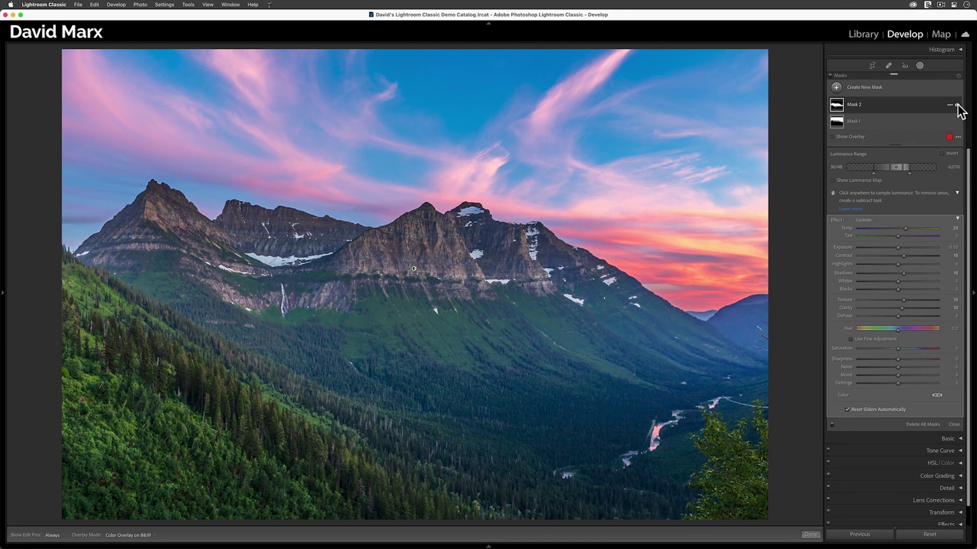
- Rename Mask 2 as Midtones and Mask 1 as Highlights
double_click(854, 105)
text(Midtones)
key(Return)
double_click(859, 121)
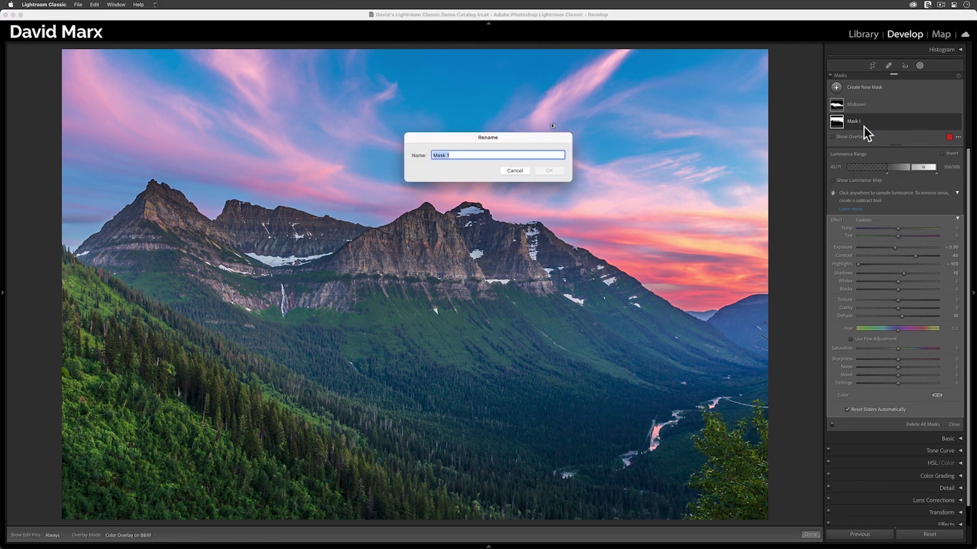
text(Highlights)
key(Return)
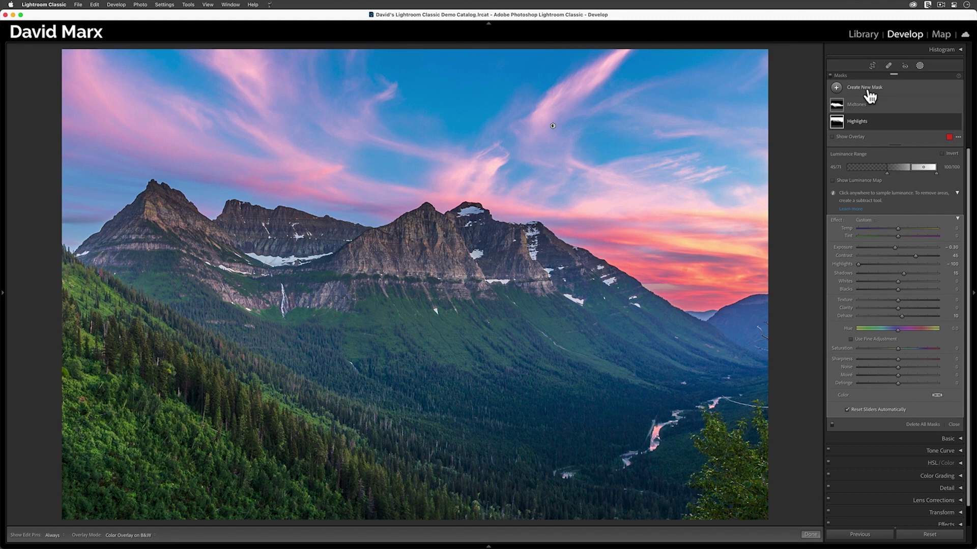
- Create a third Luminance Range mask for the dark forest tones, spanning 0/0 to 25/55, and check its coverage with the luminance map
click(865, 88)
click(879, 173)
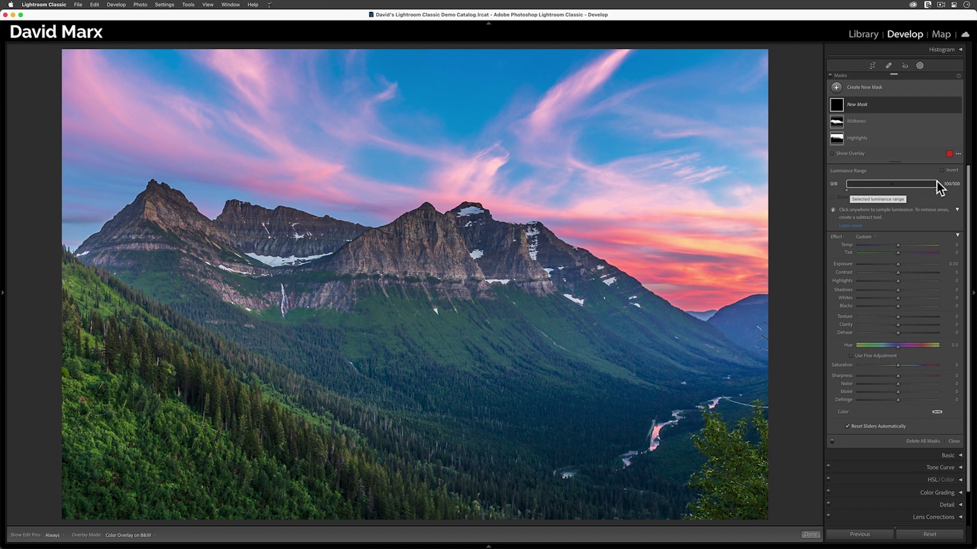
drag(936, 181, 890, 187)
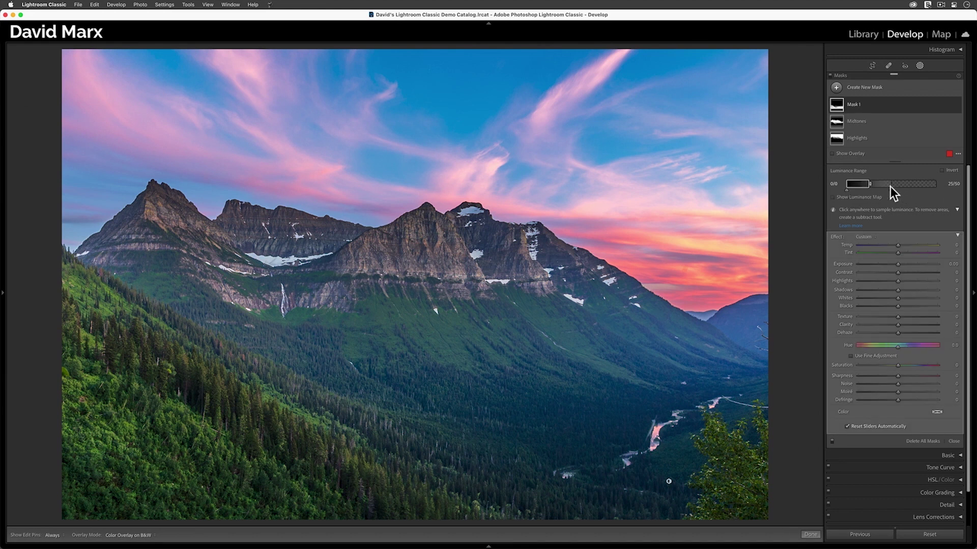
click(843, 196)
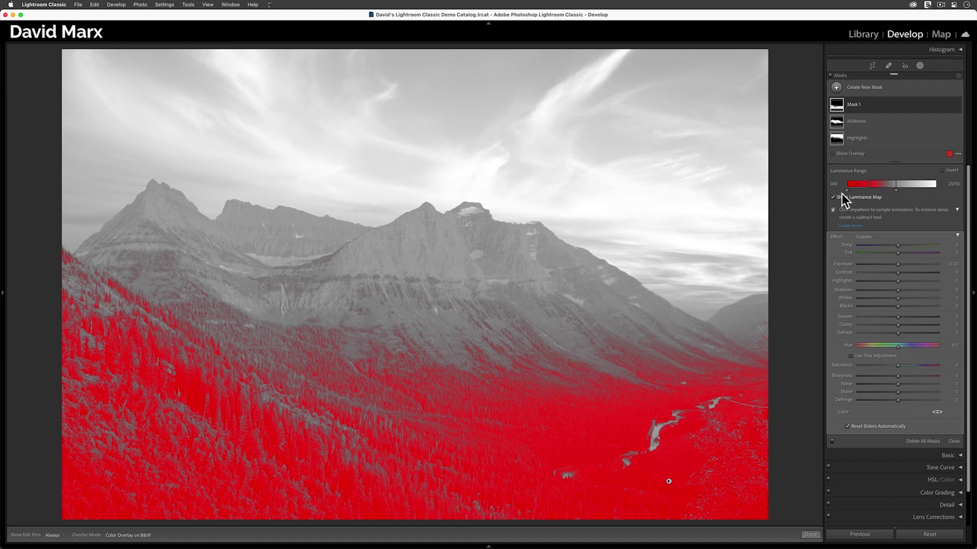
click(844, 196)
- Set the forest shadow mask's Temp to -10, Contrast to 10, Shadows to 5 and Saturation to -5, and close masking
click(950, 245)
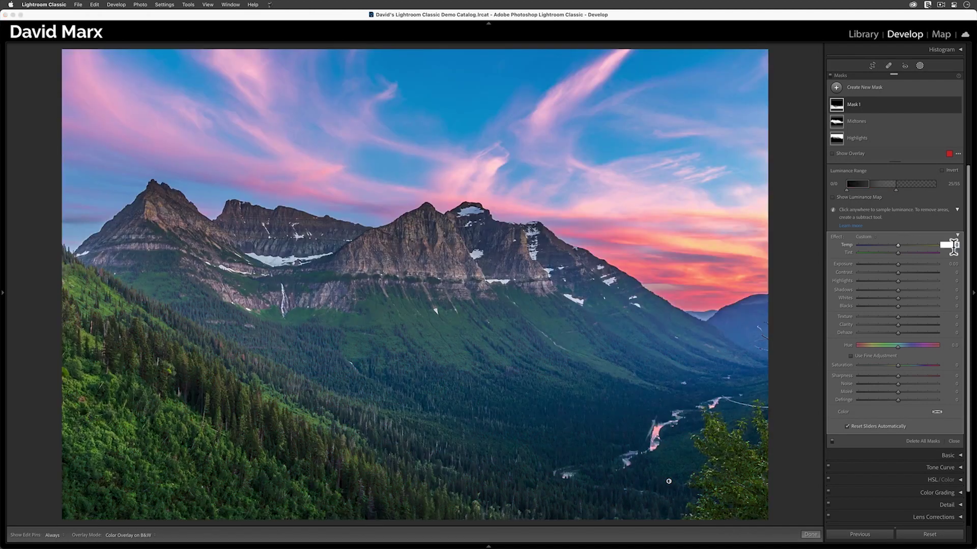
text(-10)
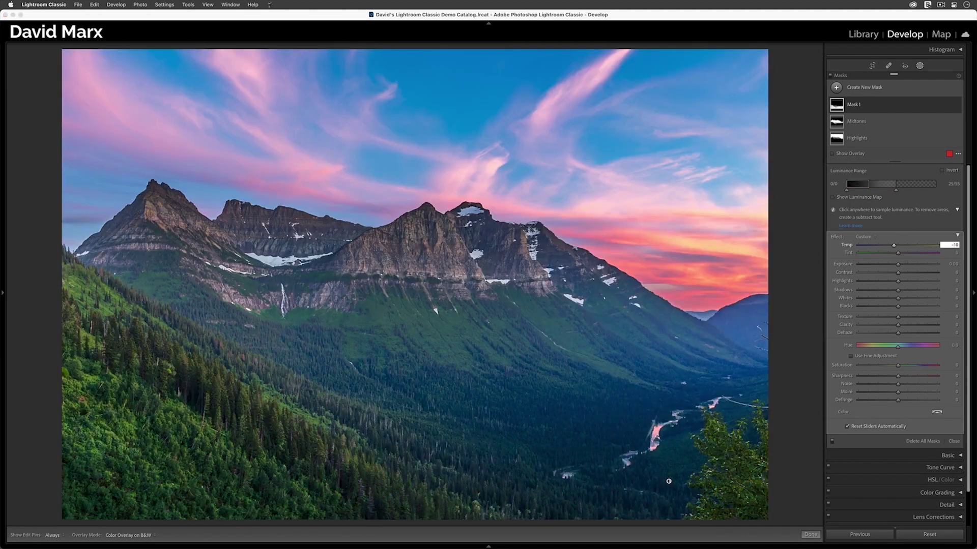
click(955, 272)
text(10)
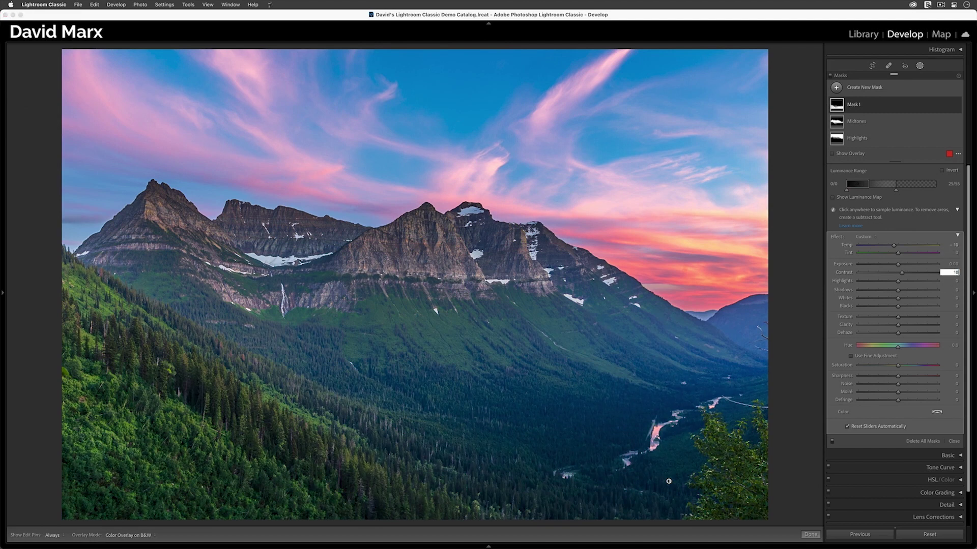
click(956, 290)
text(5)
click(896, 364)
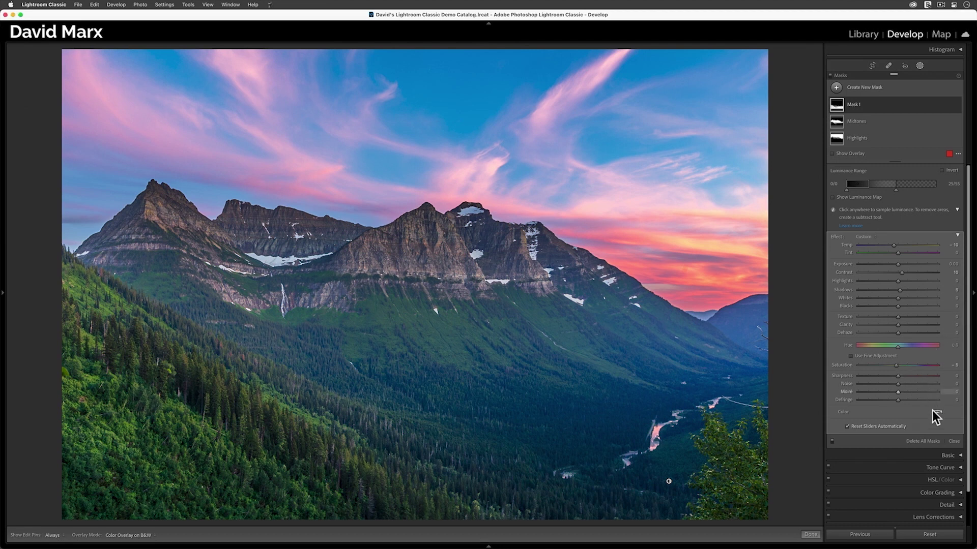
click(954, 441)
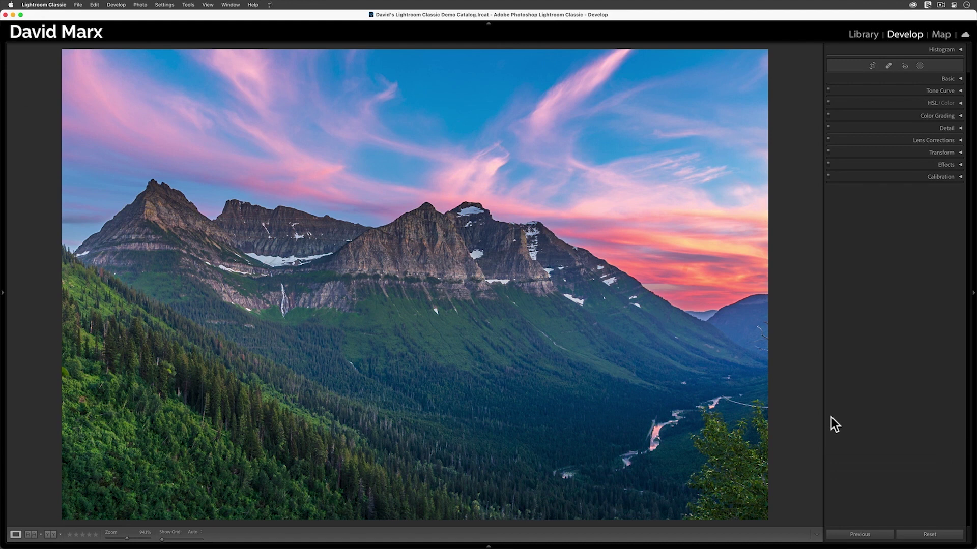
- Hide the surrounding panels and compare the original and edited mountain photo in a side-by-side Before & After view
key(shift+Tab)
key(y)
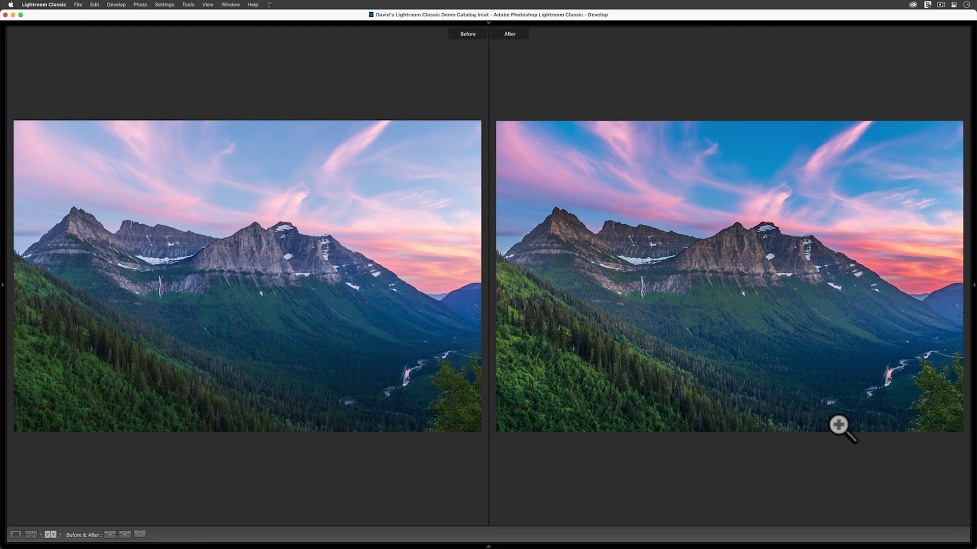
click(736, 230)
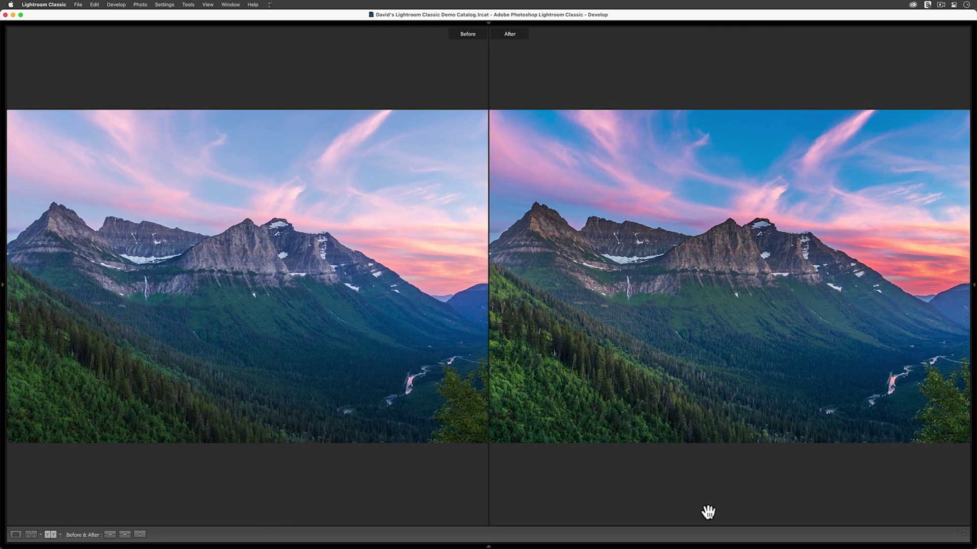